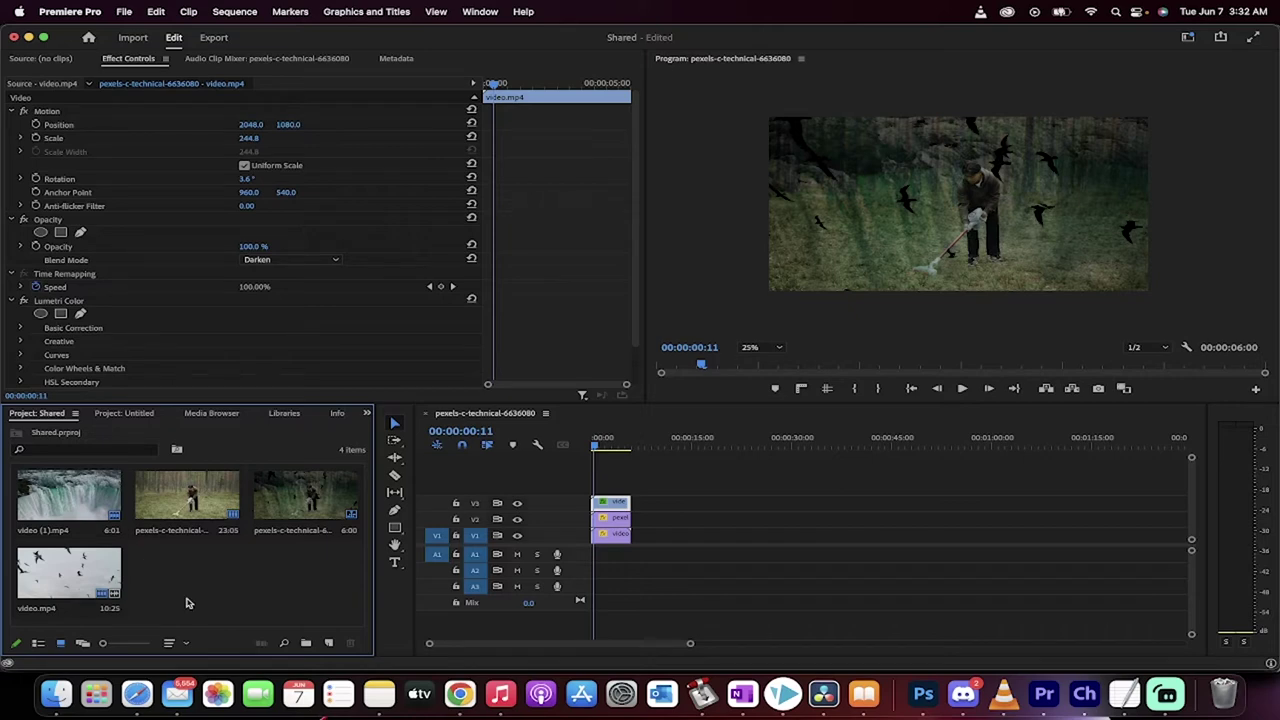
Open Project Manager from the File menu and move its dialog up and to the left
click(125, 8)
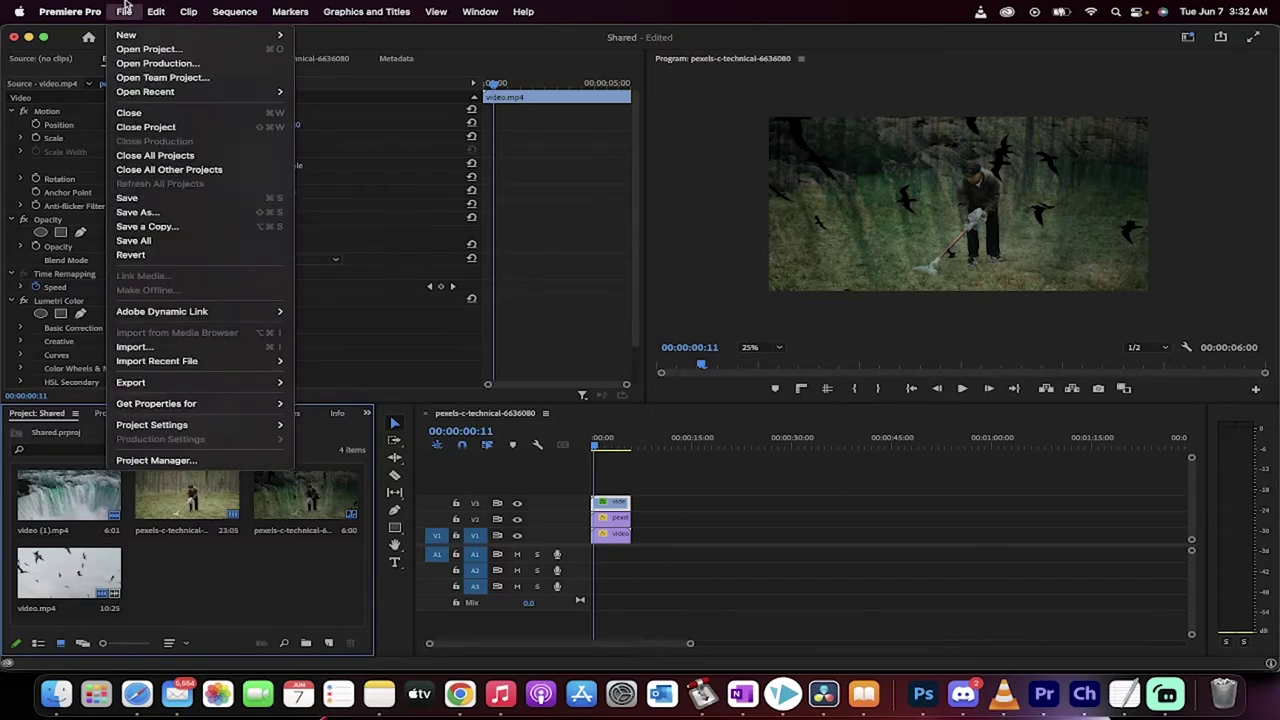
click(150, 461)
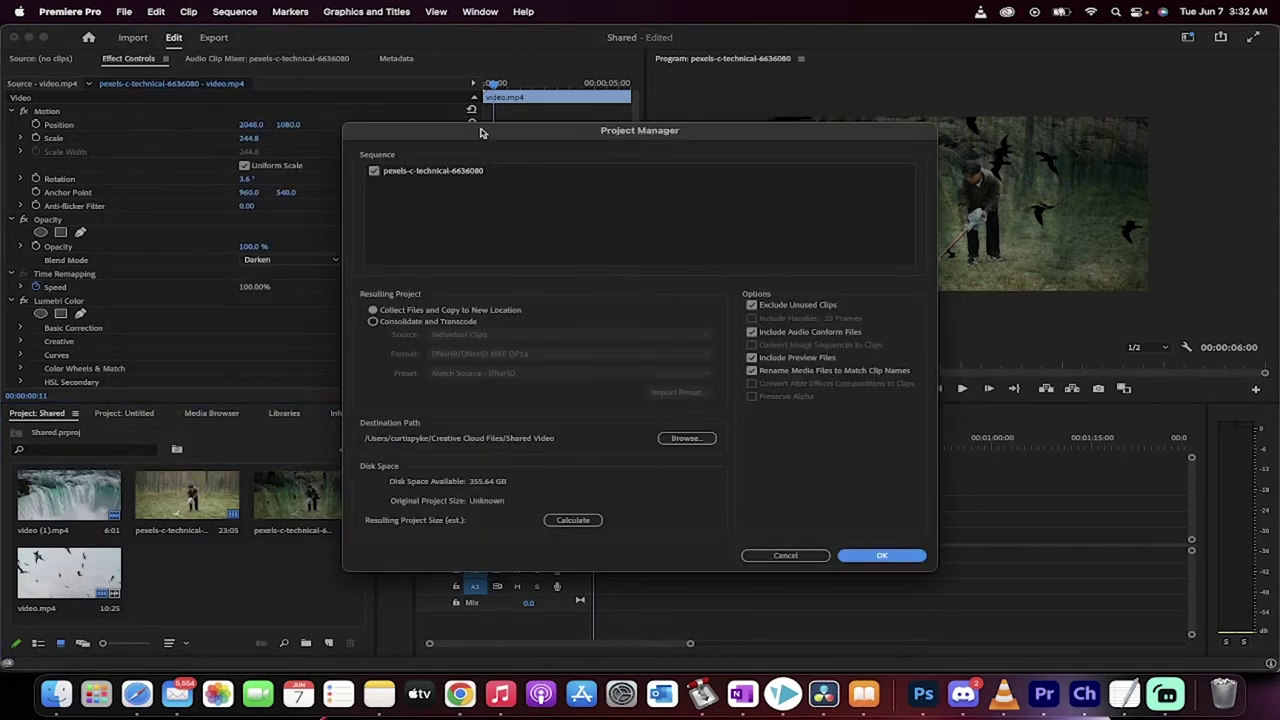
drag(478, 132, 399, 78)
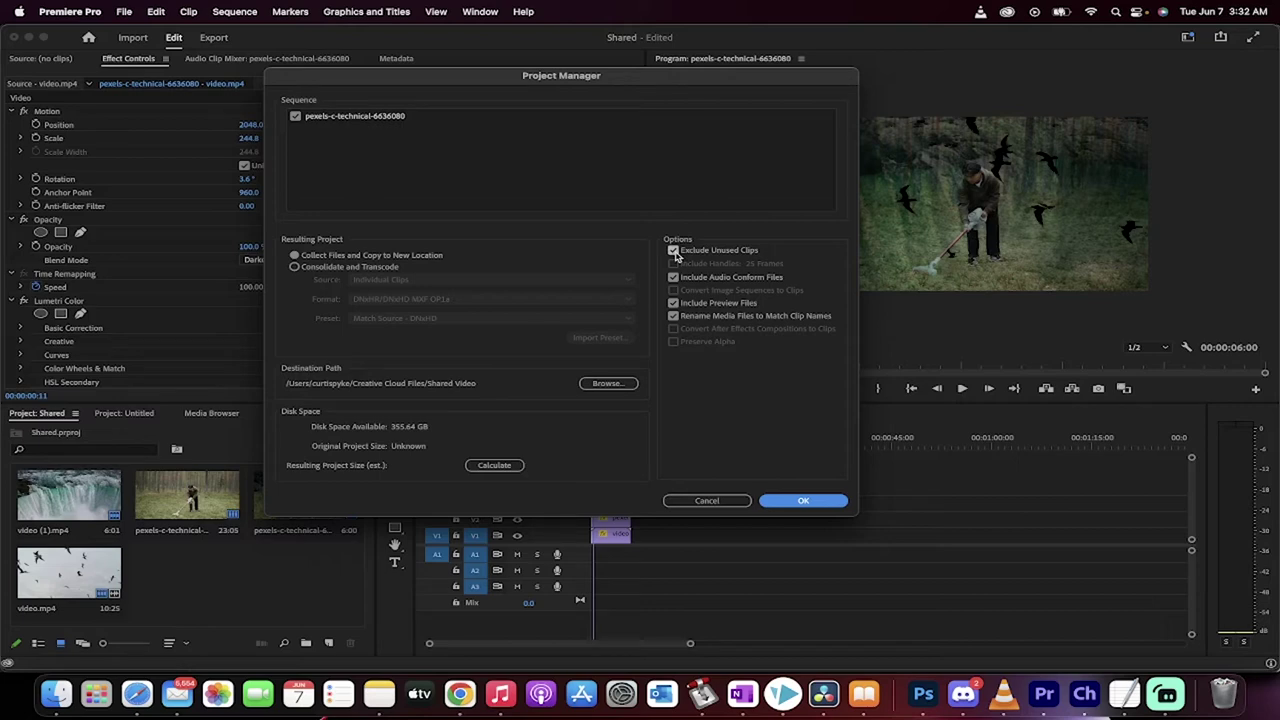
Uncheck Exclude Unused Clips and recalculate the resulting project size to 81.49 MB
click(675, 251)
click(675, 251)
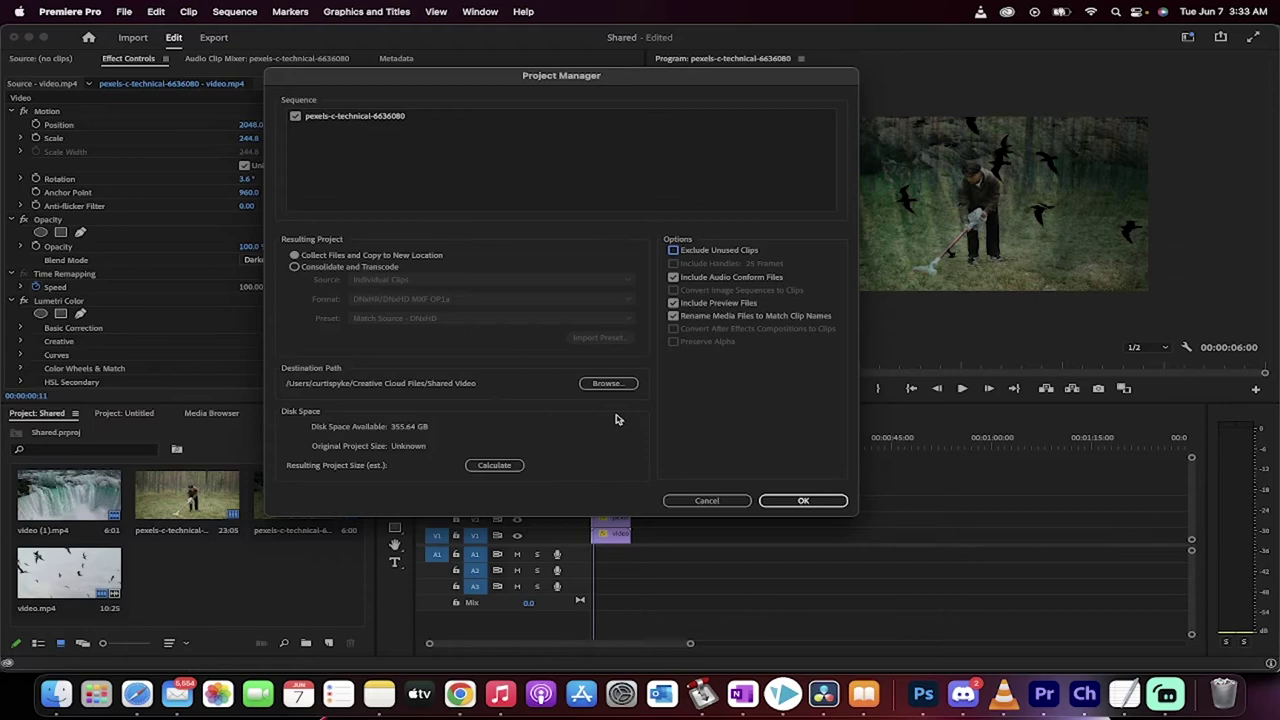
click(508, 466)
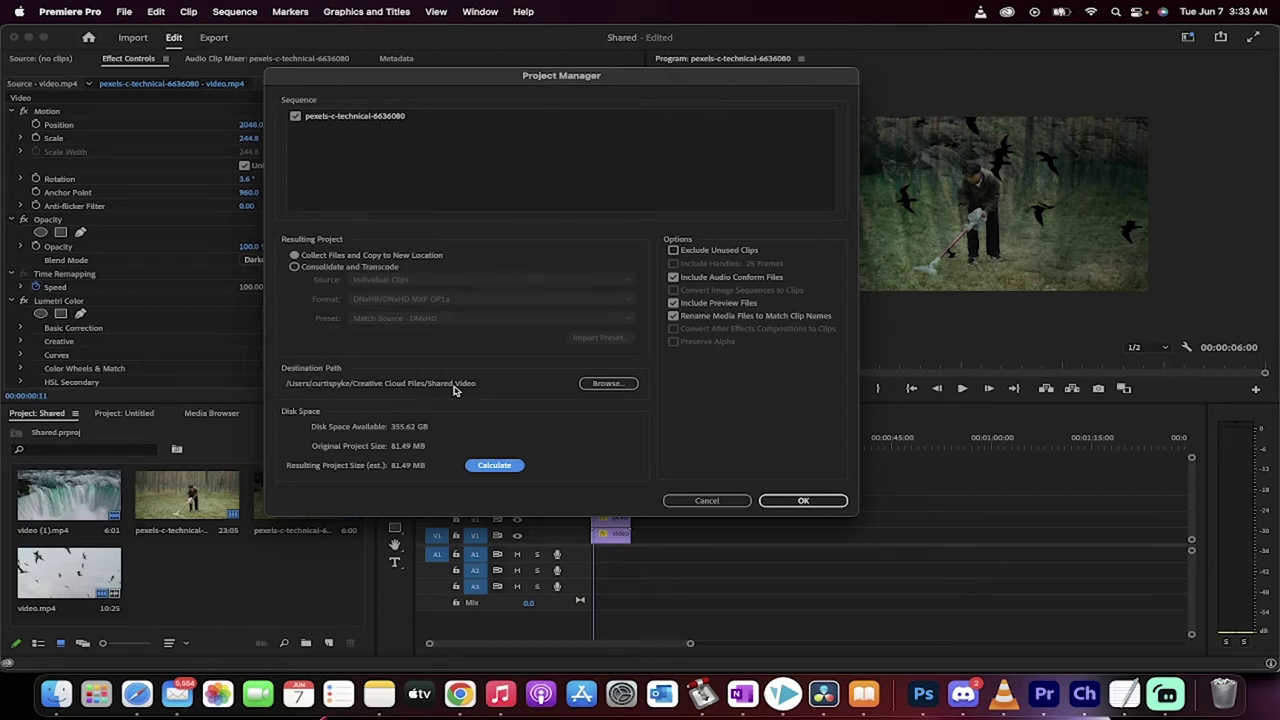
Browse the destination and create a new WATERFALLVACUUMBIRD folder in Creative Cloud Files
click(603, 387)
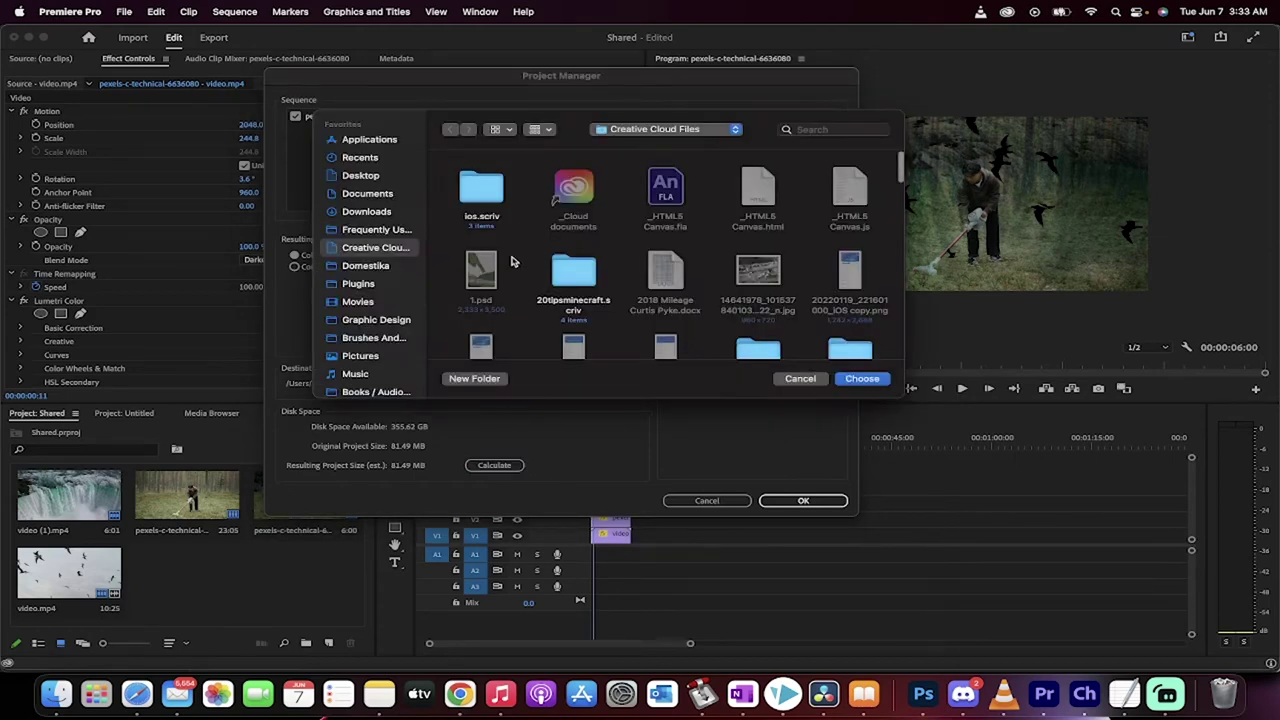
scroll(511, 260, down, 2)
scroll(511, 260, down, 1)
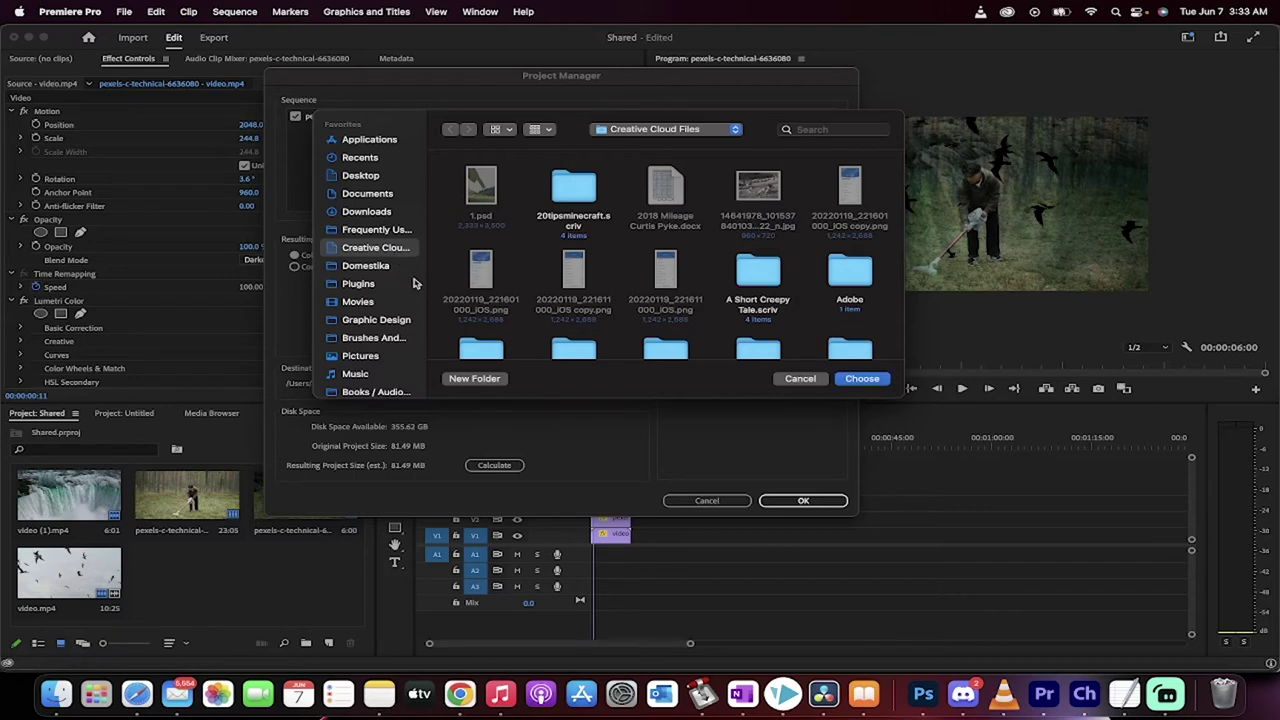
click(470, 379)
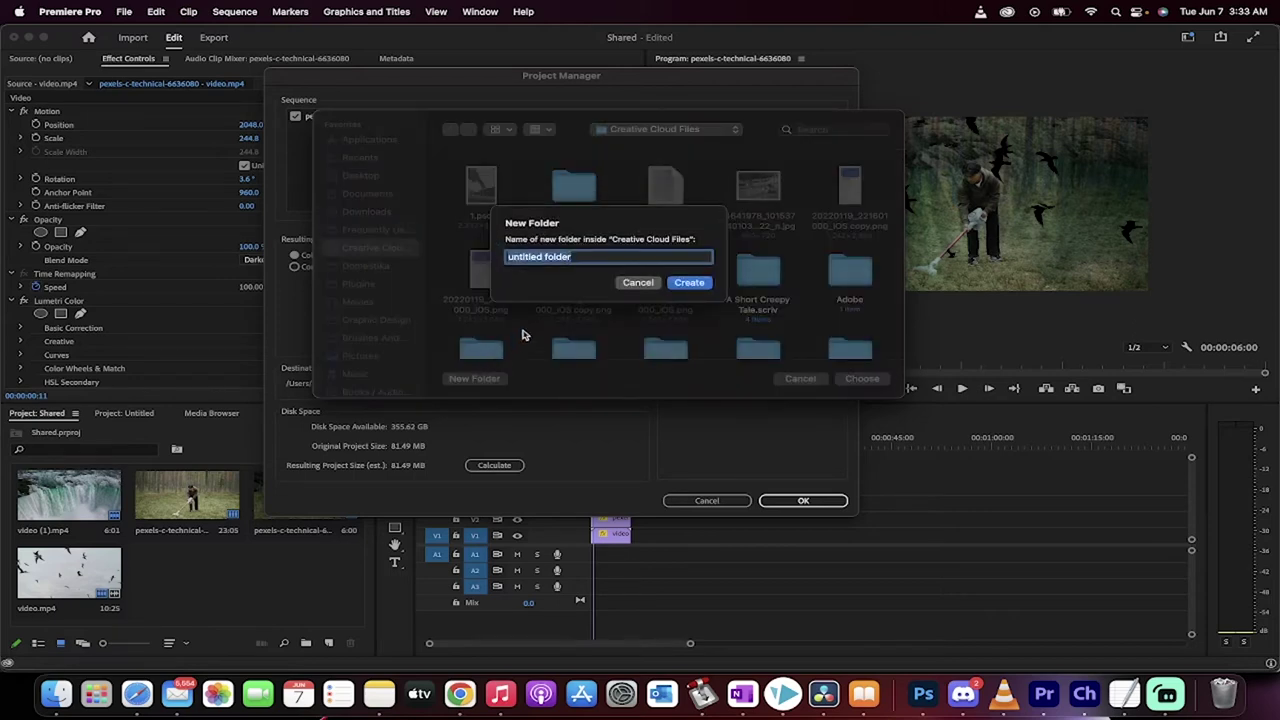
text(Shared)
key(BackSpace)
key(BackSpace)
key(BackSpace)
key(BackSpace)
key(BackSpace)
key(BackSpace)
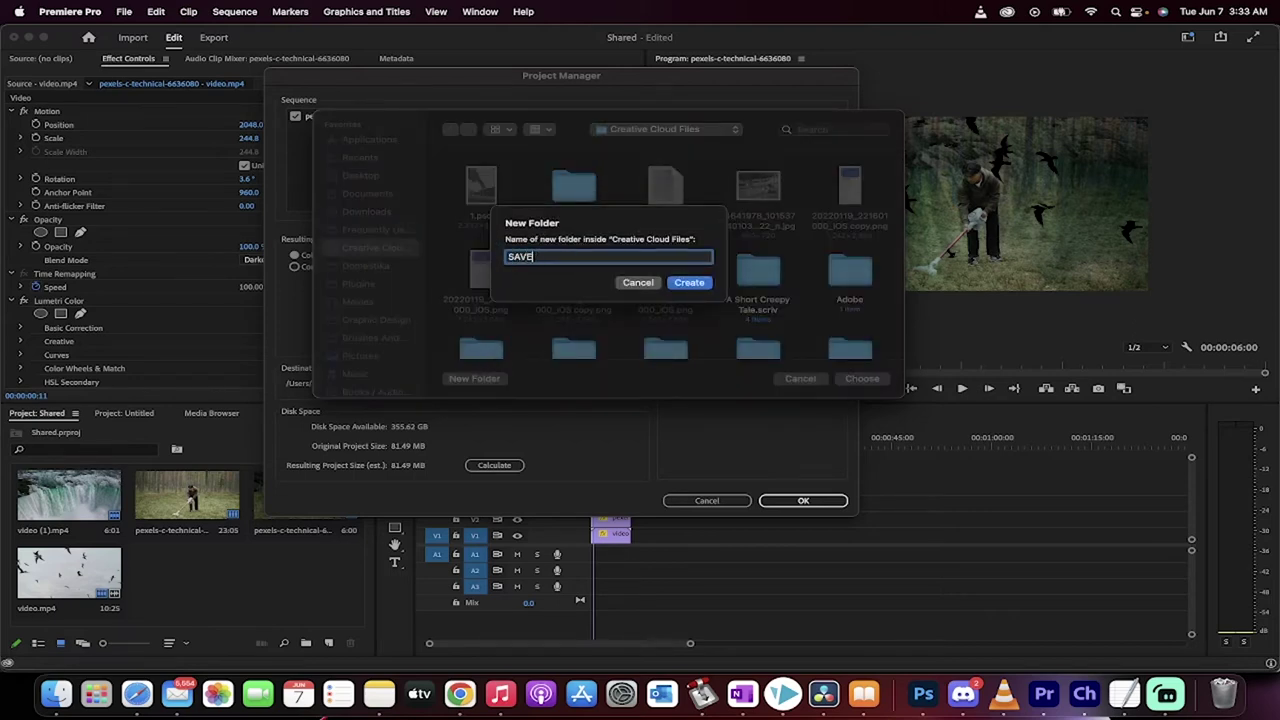
text(WATERFALLVACUUMBIRDS)
click(689, 282)
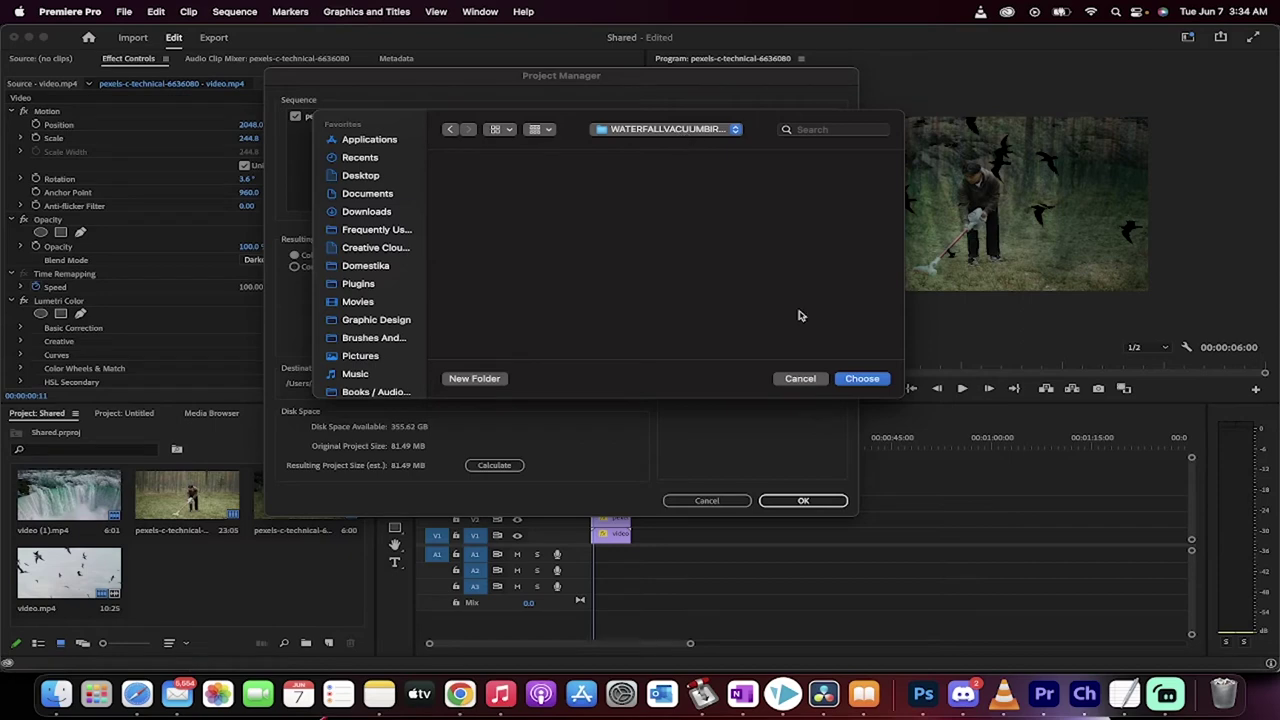
Choose WATERFALLVACUUMBIRDS as destination, collect the files, and save the project when prompted
click(856, 380)
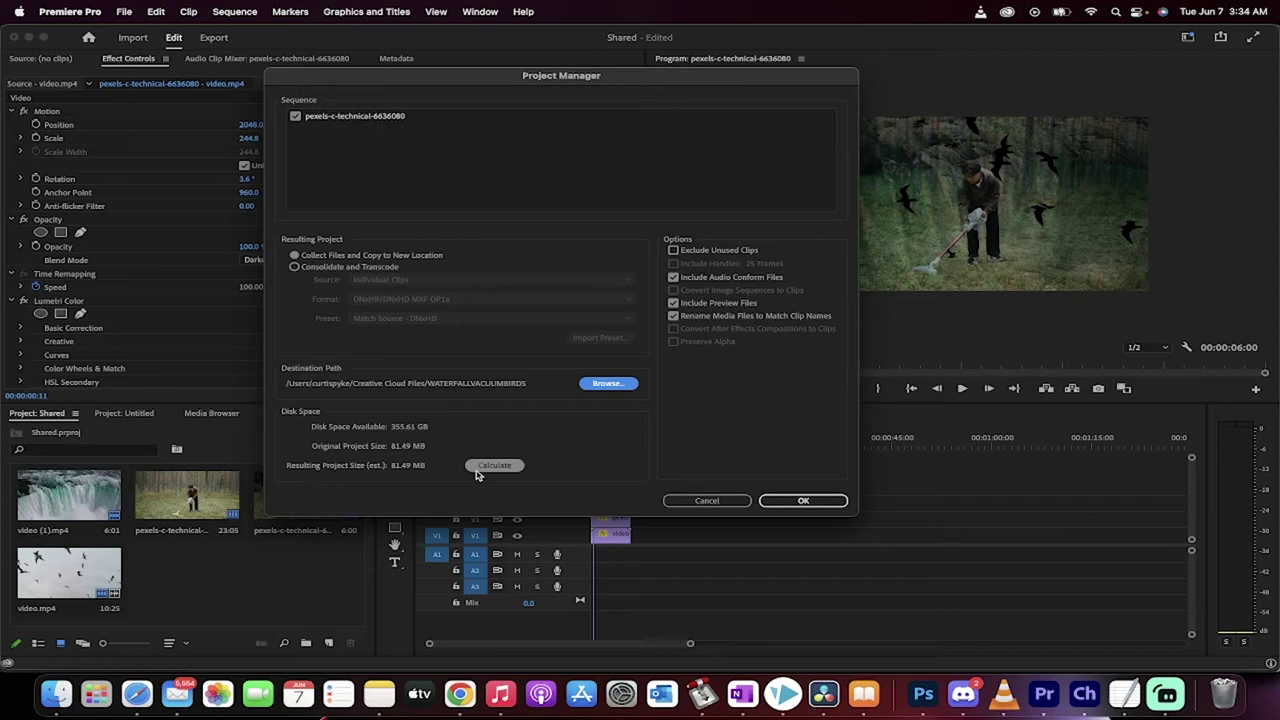
click(800, 502)
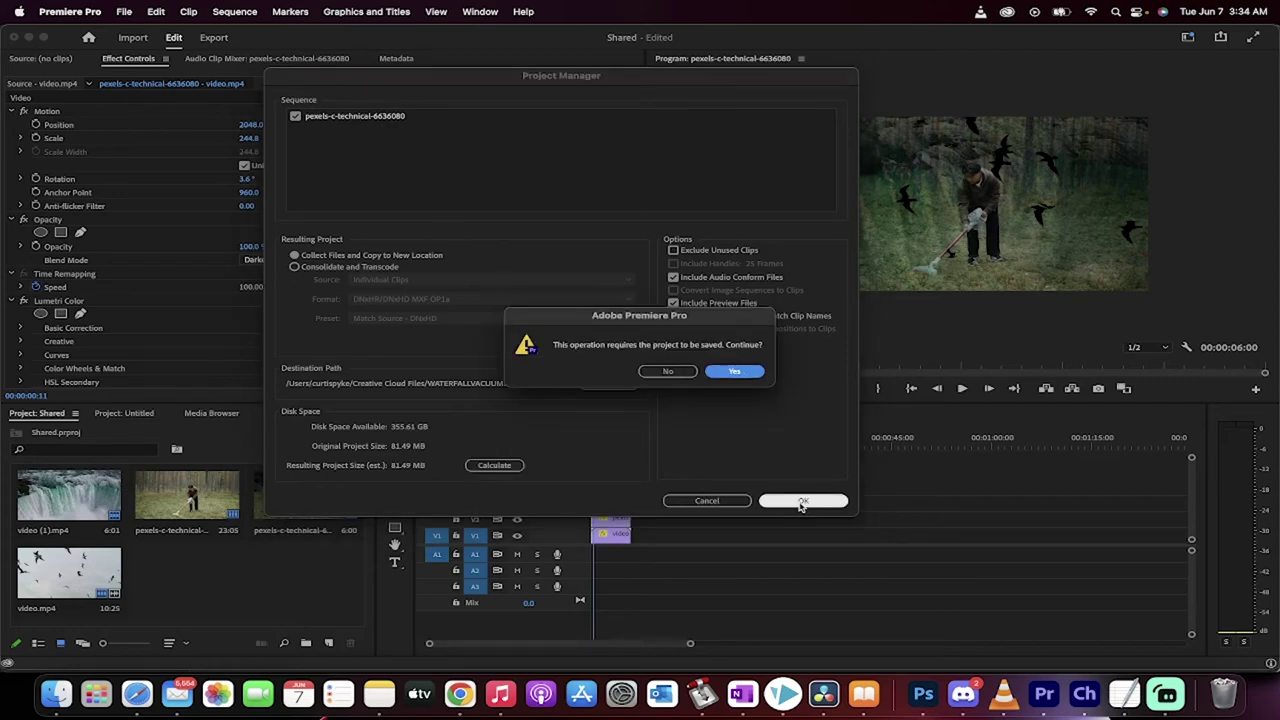
click(734, 372)
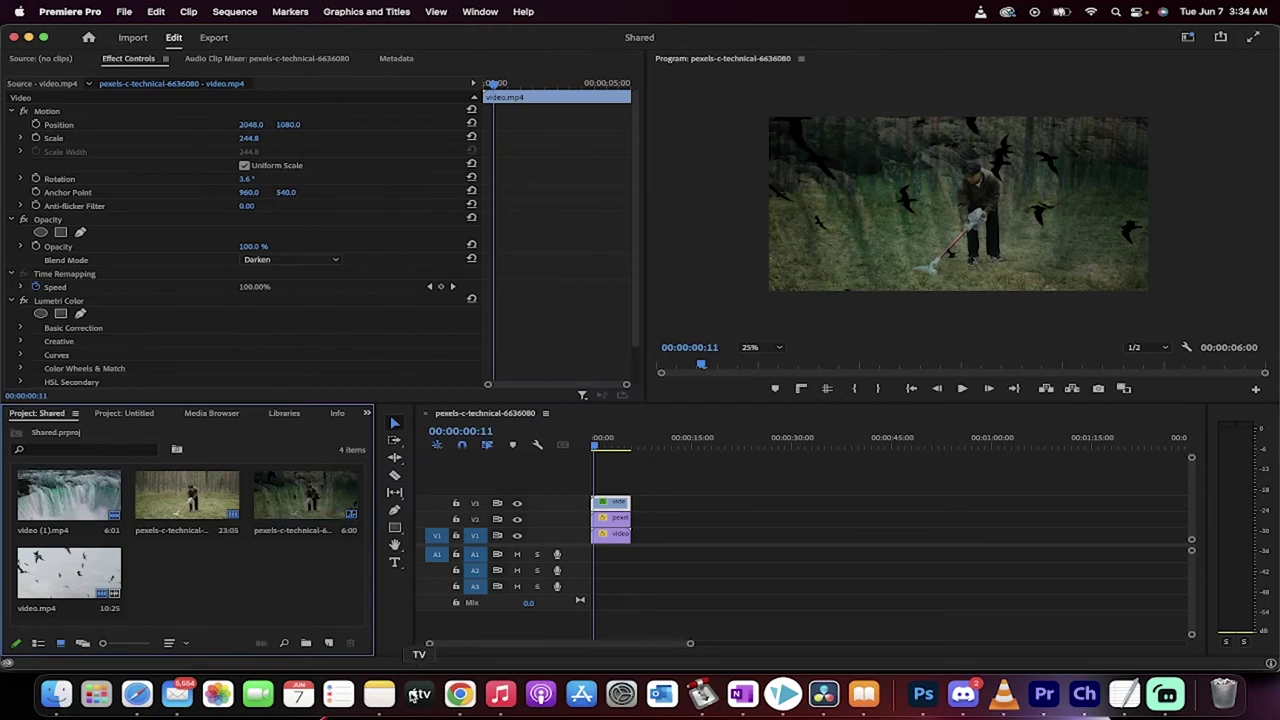
In Creative Cloud web Files, navigate Synced files > WATERFALLVACUUMBIRDS > Copied_Shared
click(460, 695)
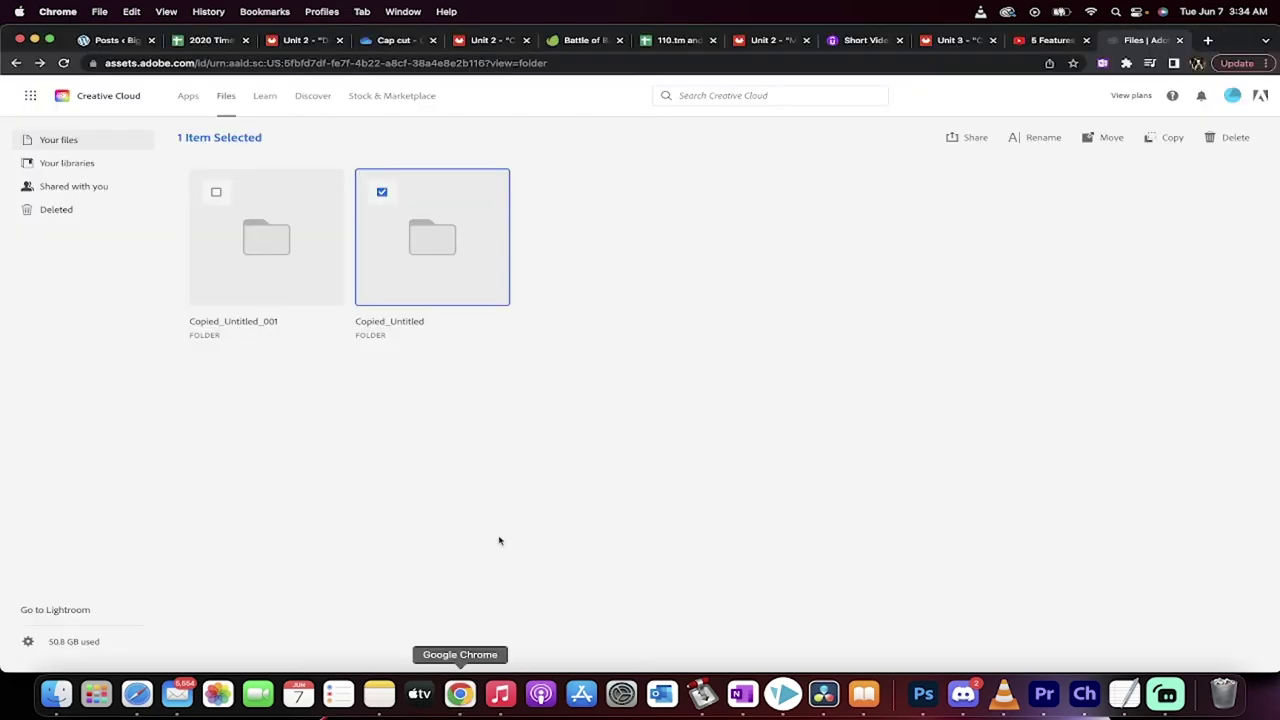
click(16, 63)
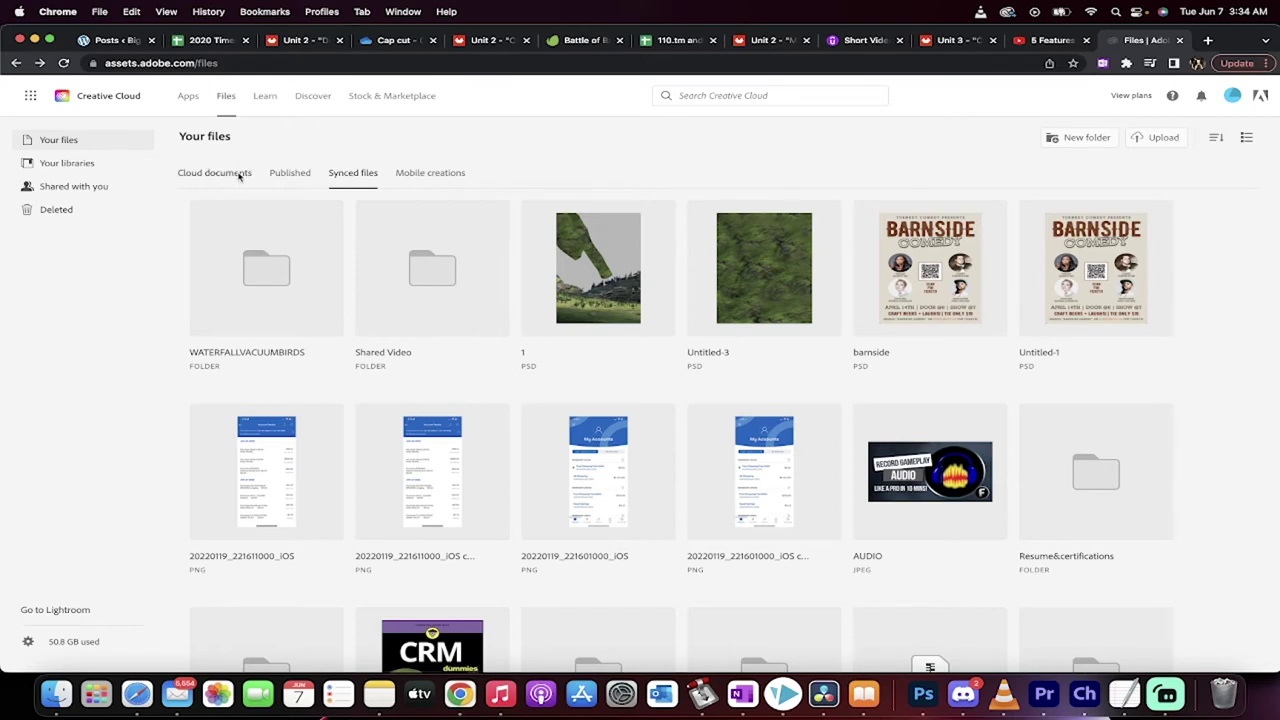
click(354, 177)
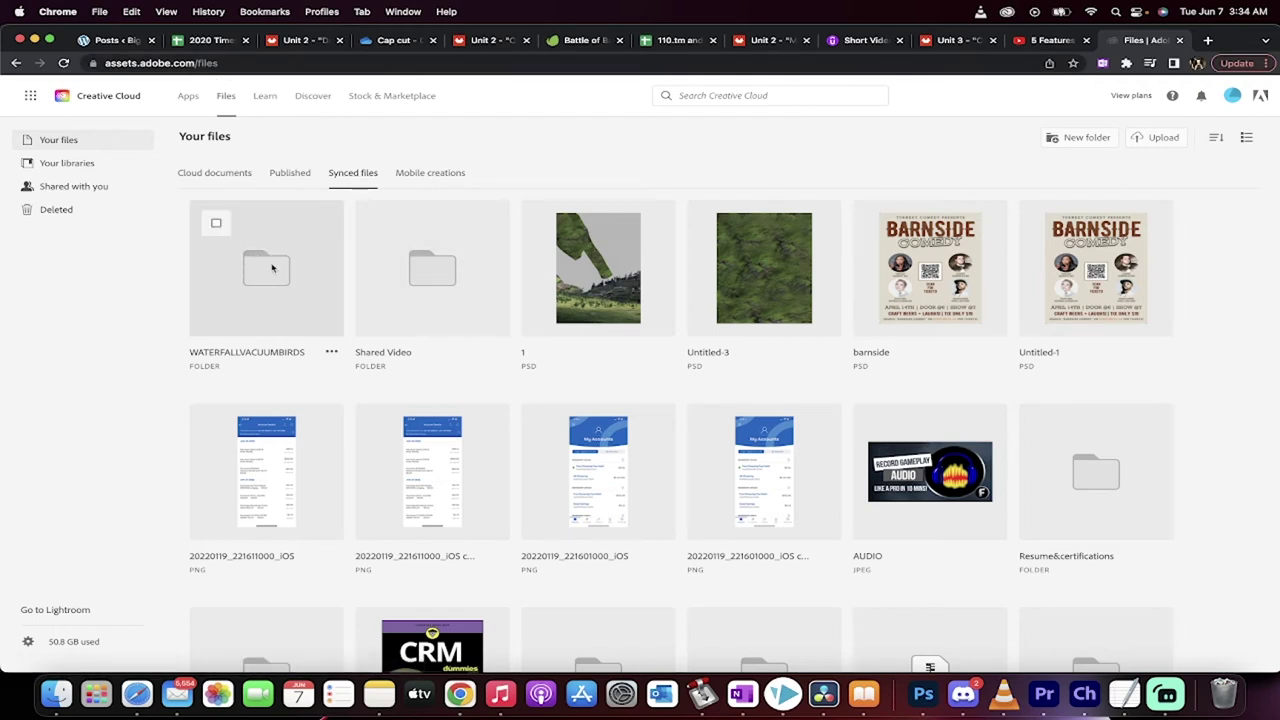
click(271, 267)
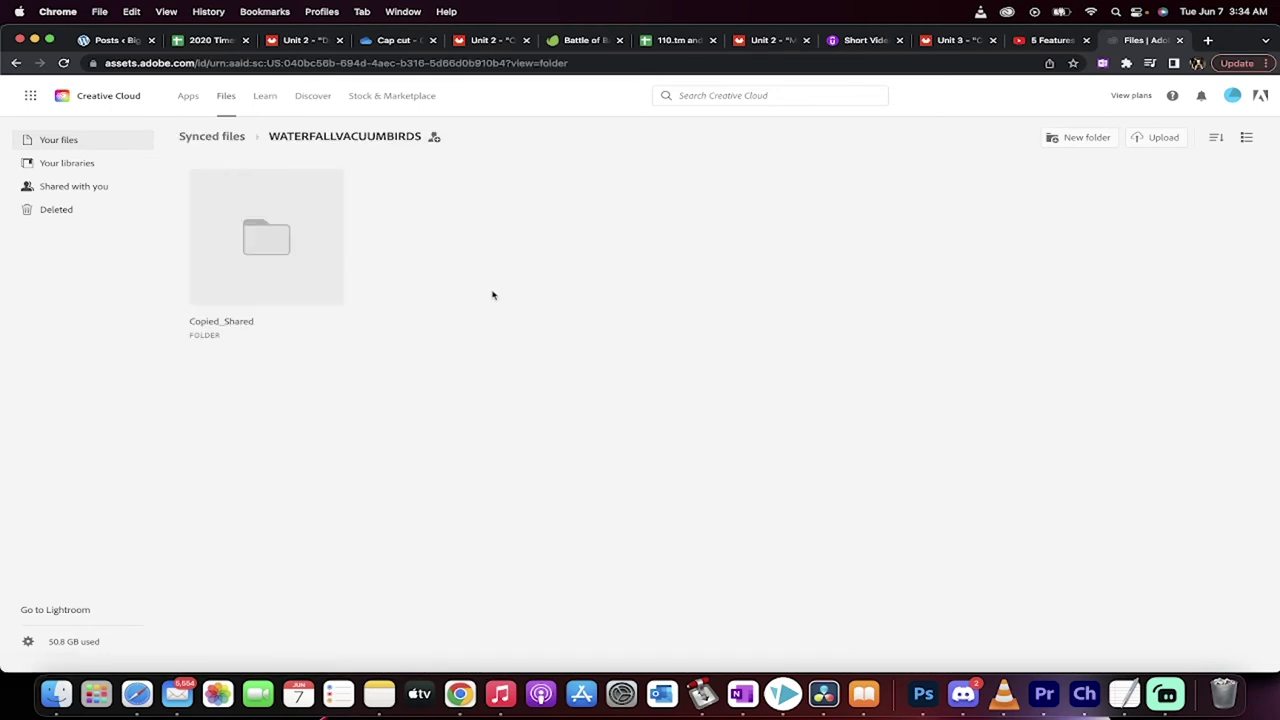
click(272, 241)
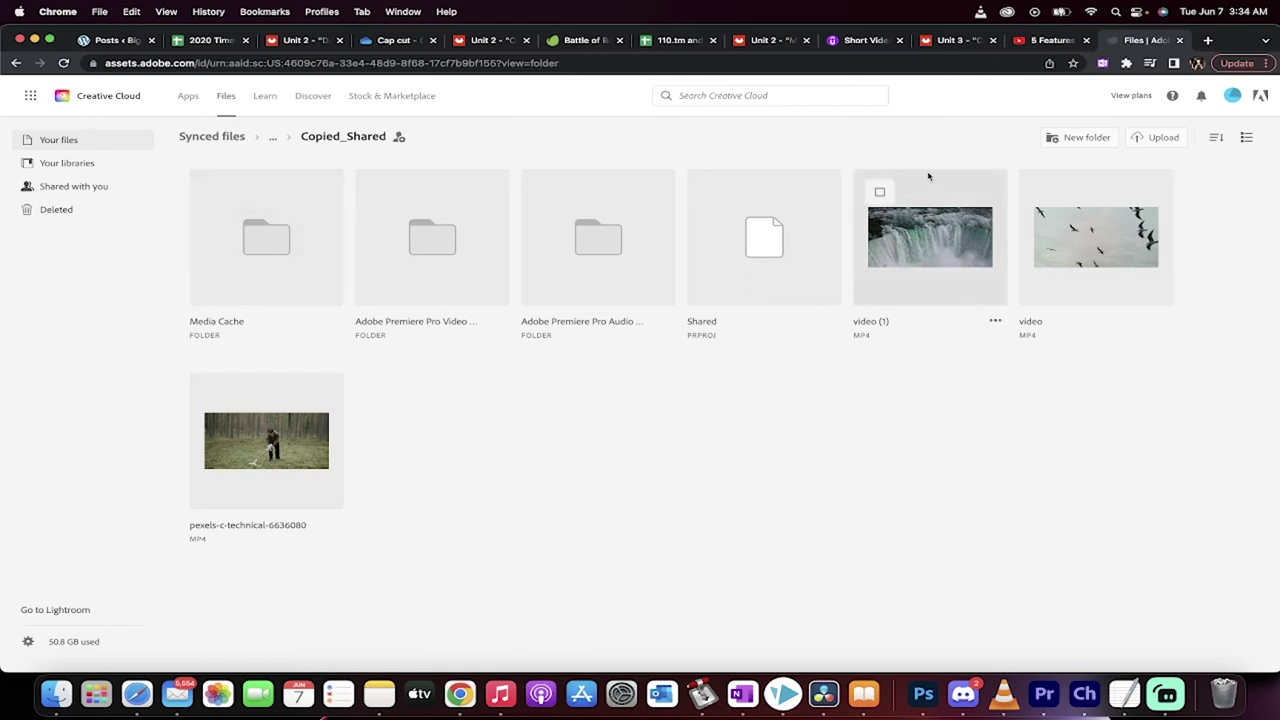
Back in WATERFALLVACUUMBIRDS, select the Copied_Shared folder and choose Share > Invite
click(15, 64)
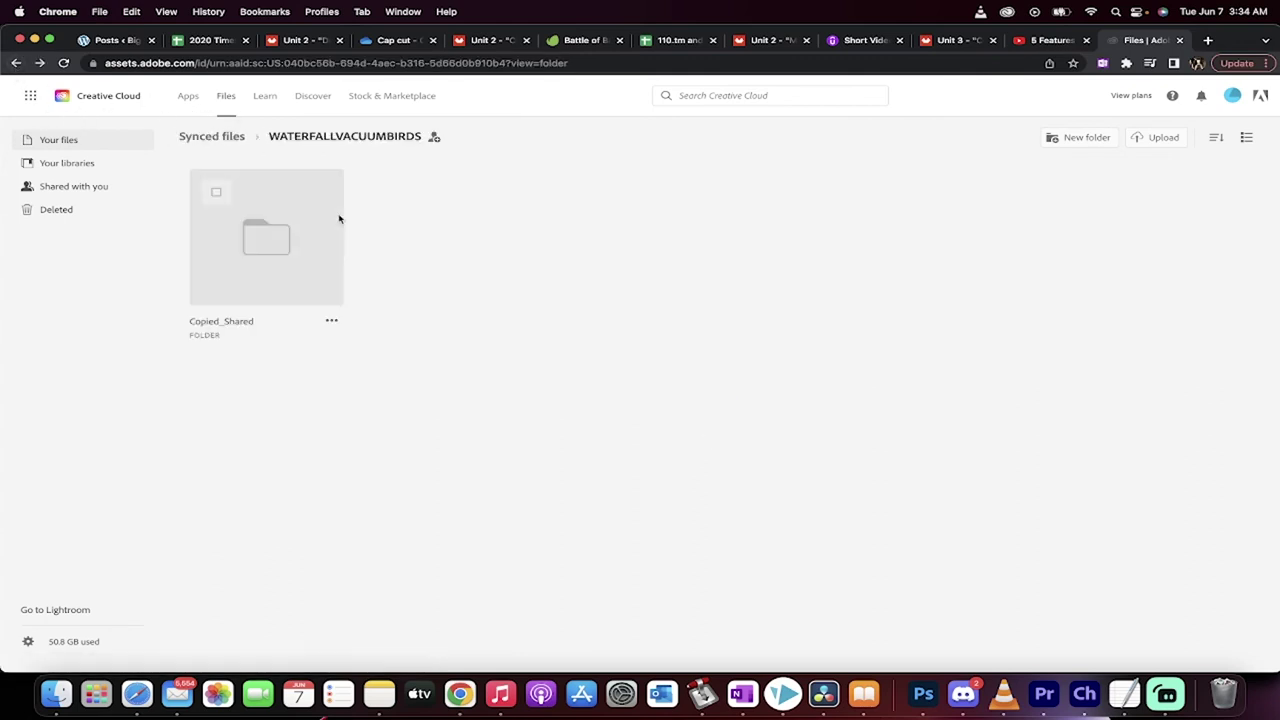
click(216, 194)
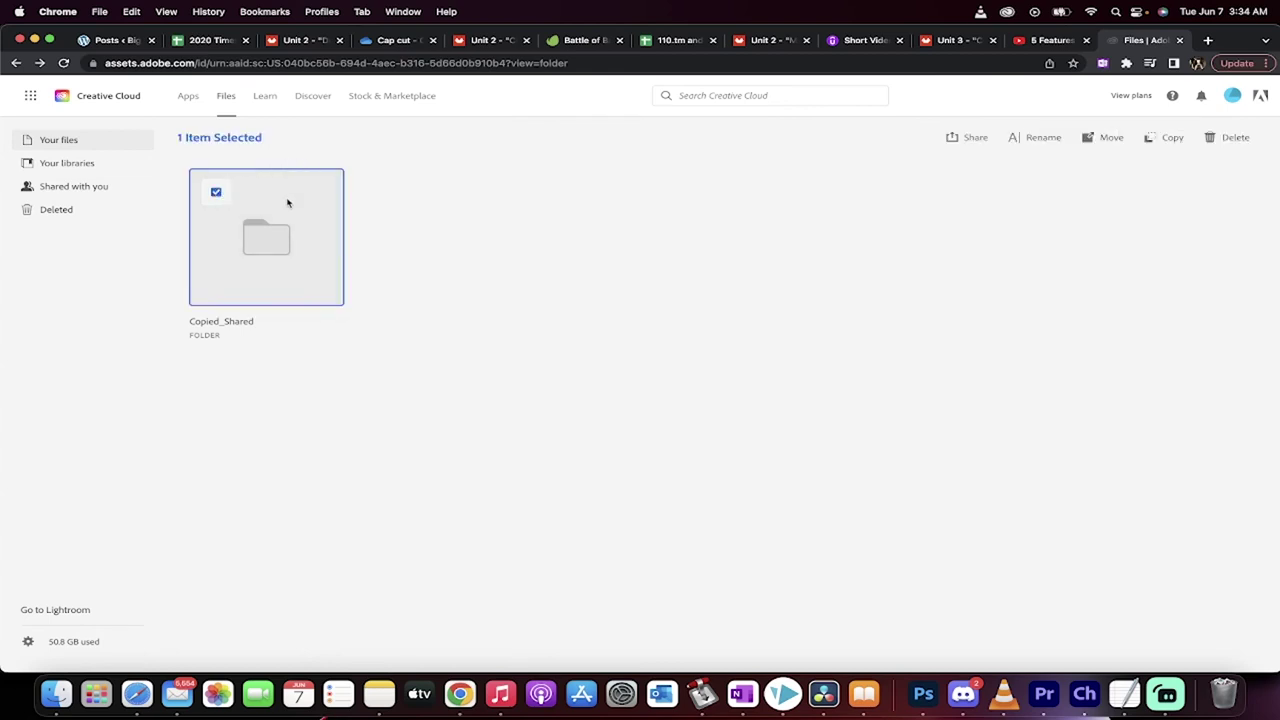
click(973, 139)
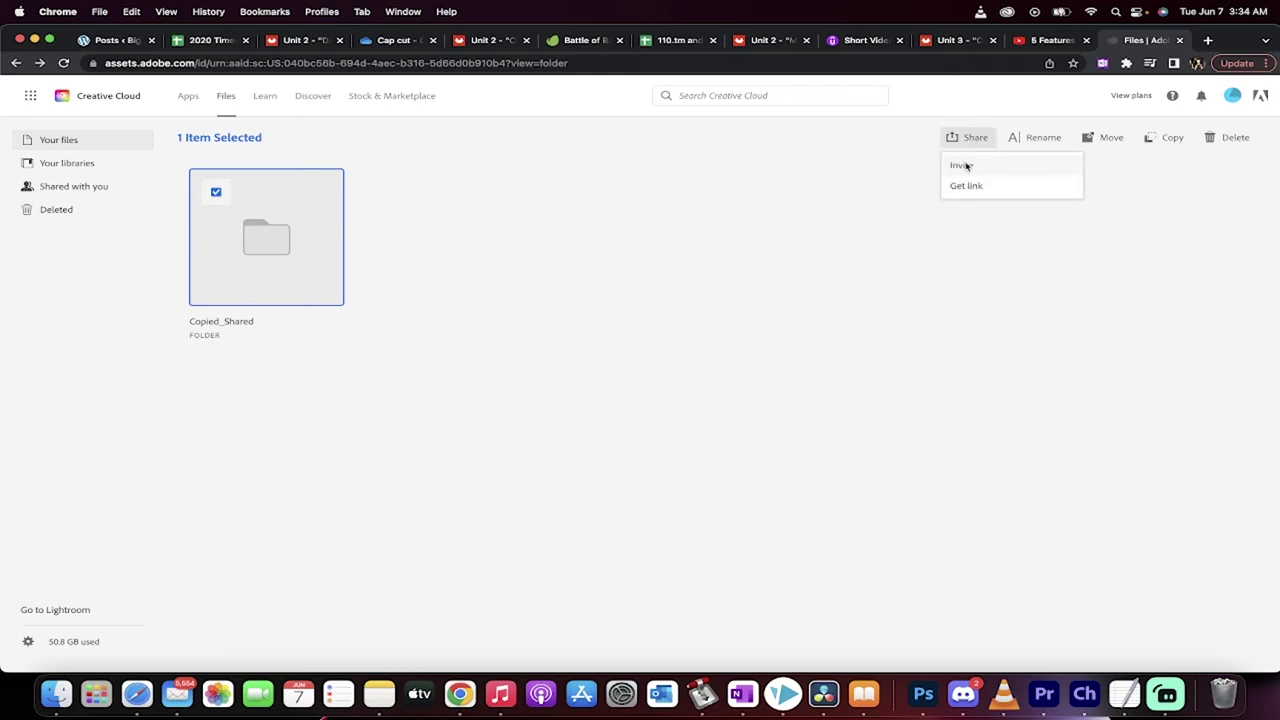
click(962, 166)
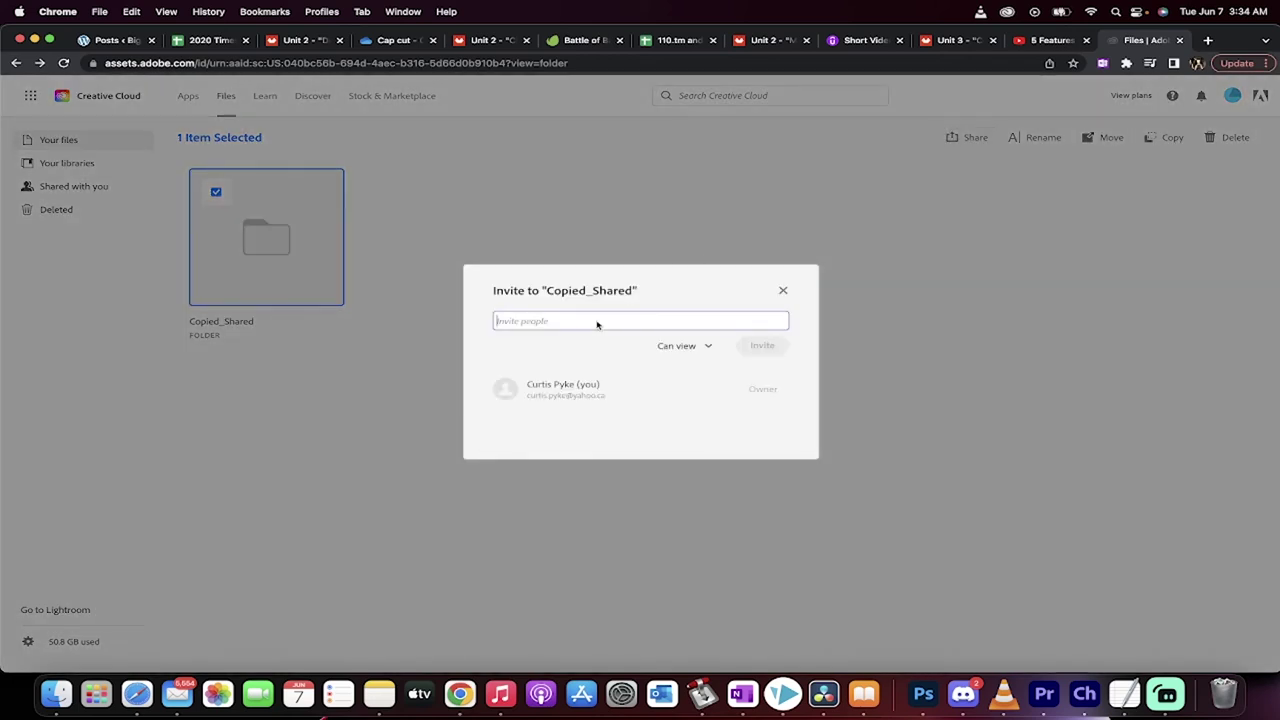
Invite the collaborator's e-mail address with Can edit permission, then close the invite window
click(597, 322)
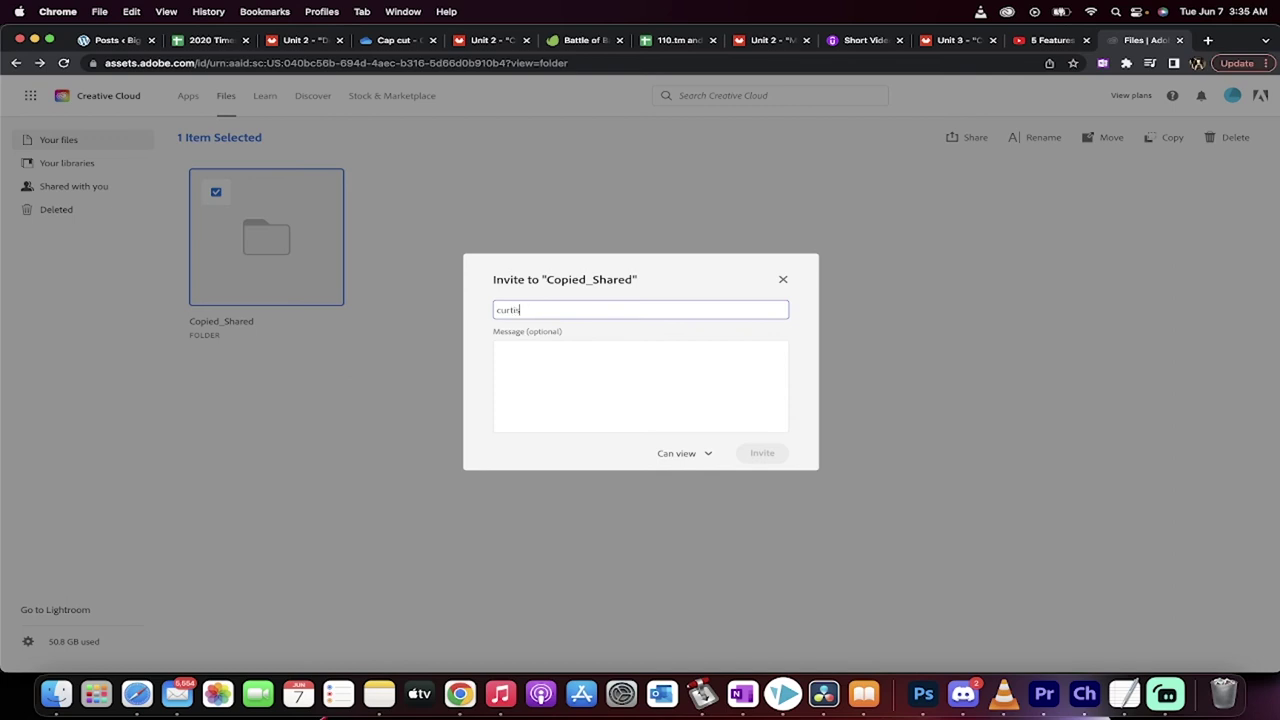
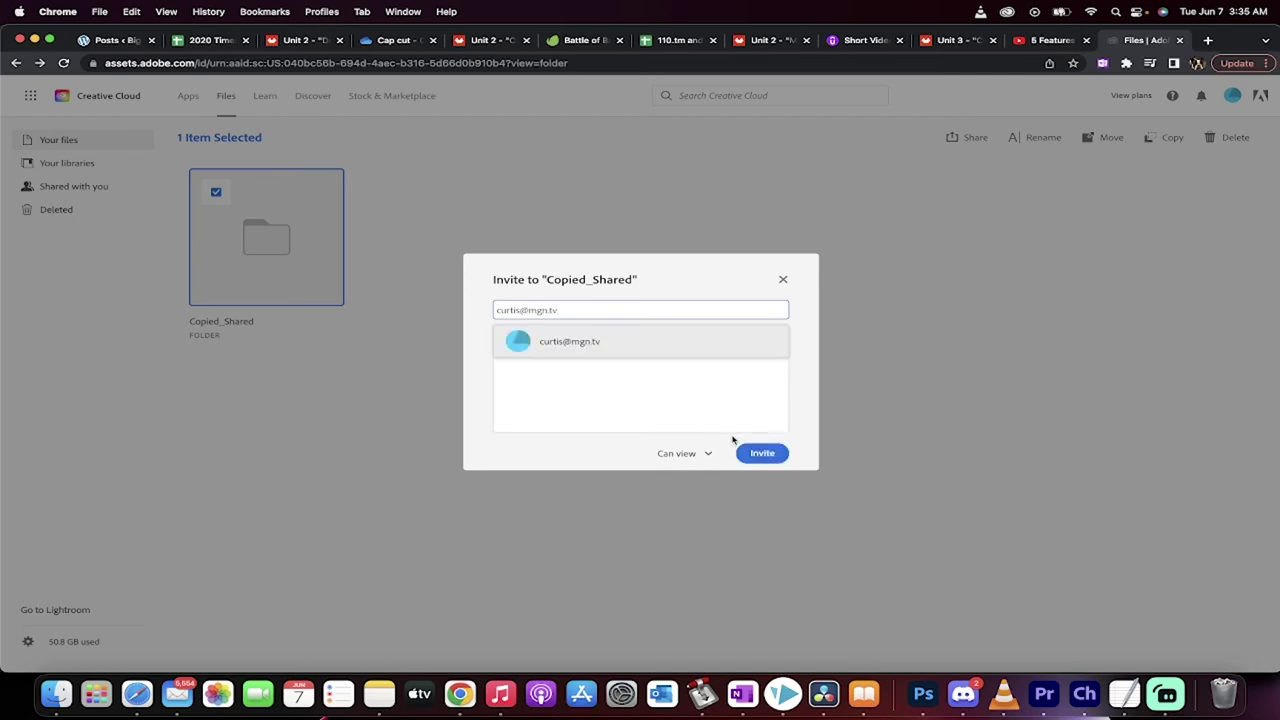
key(Return)
click(762, 453)
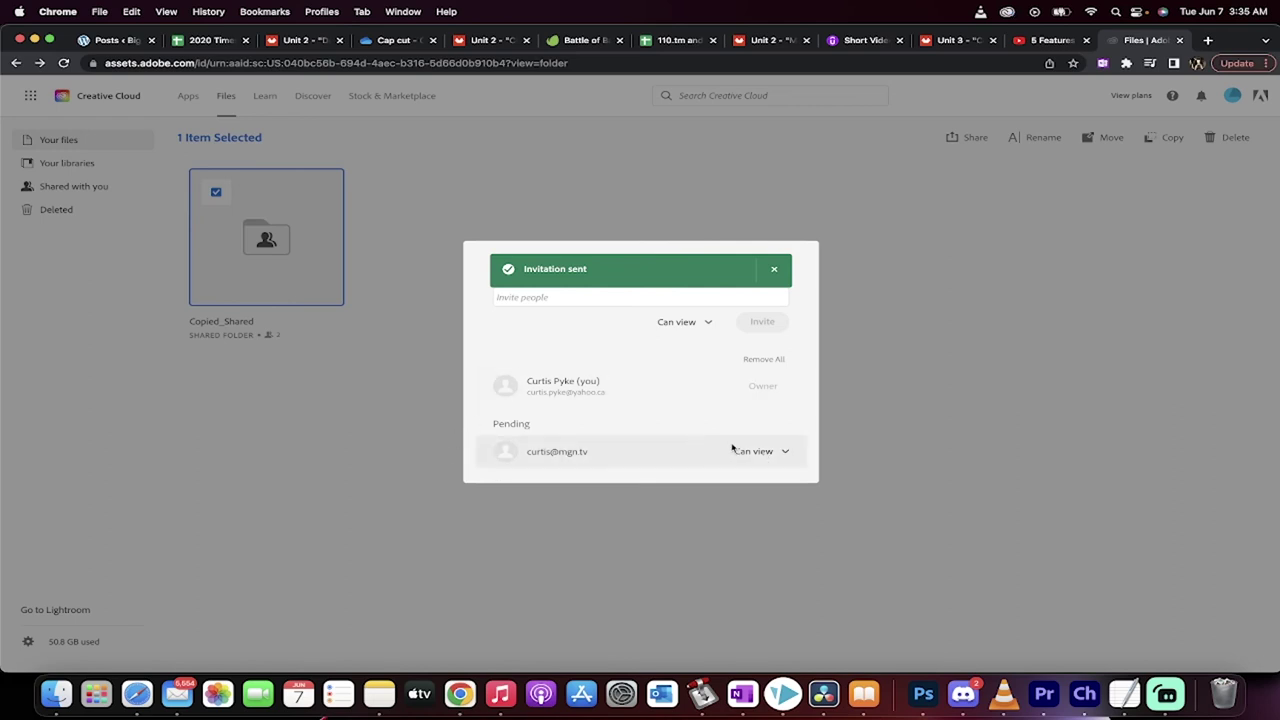
click(752, 451)
click(752, 500)
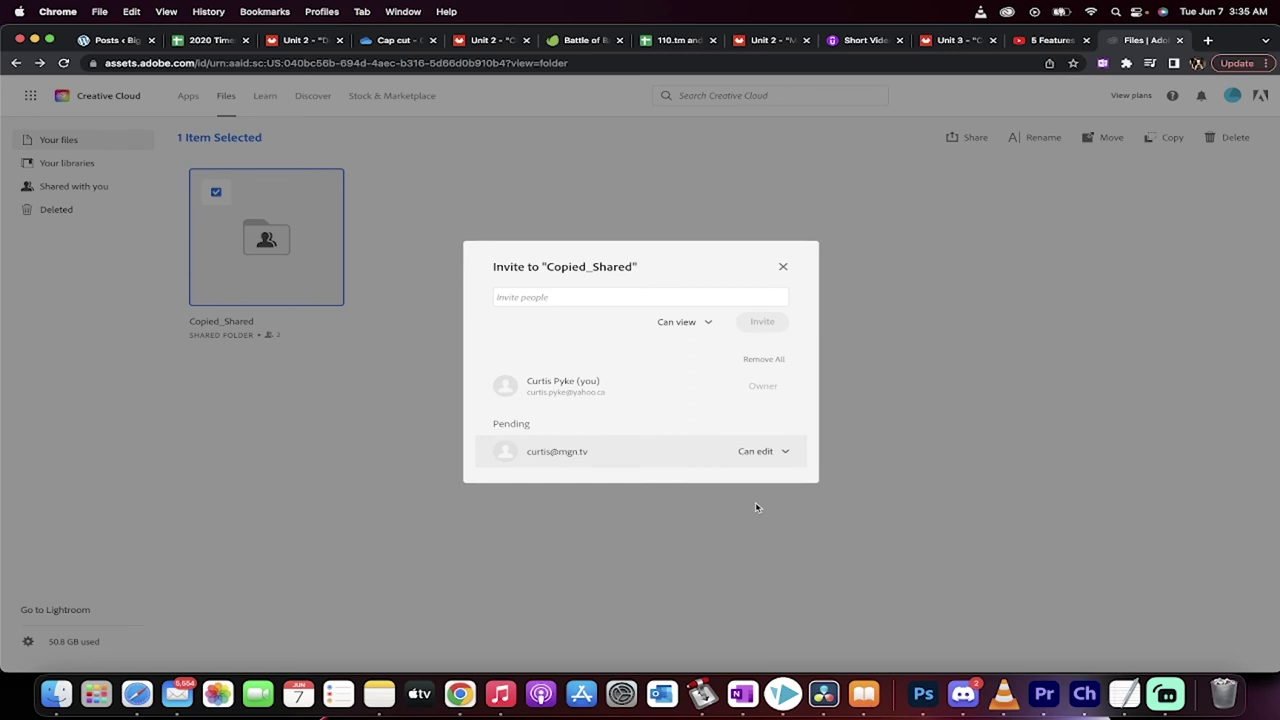
click(689, 296)
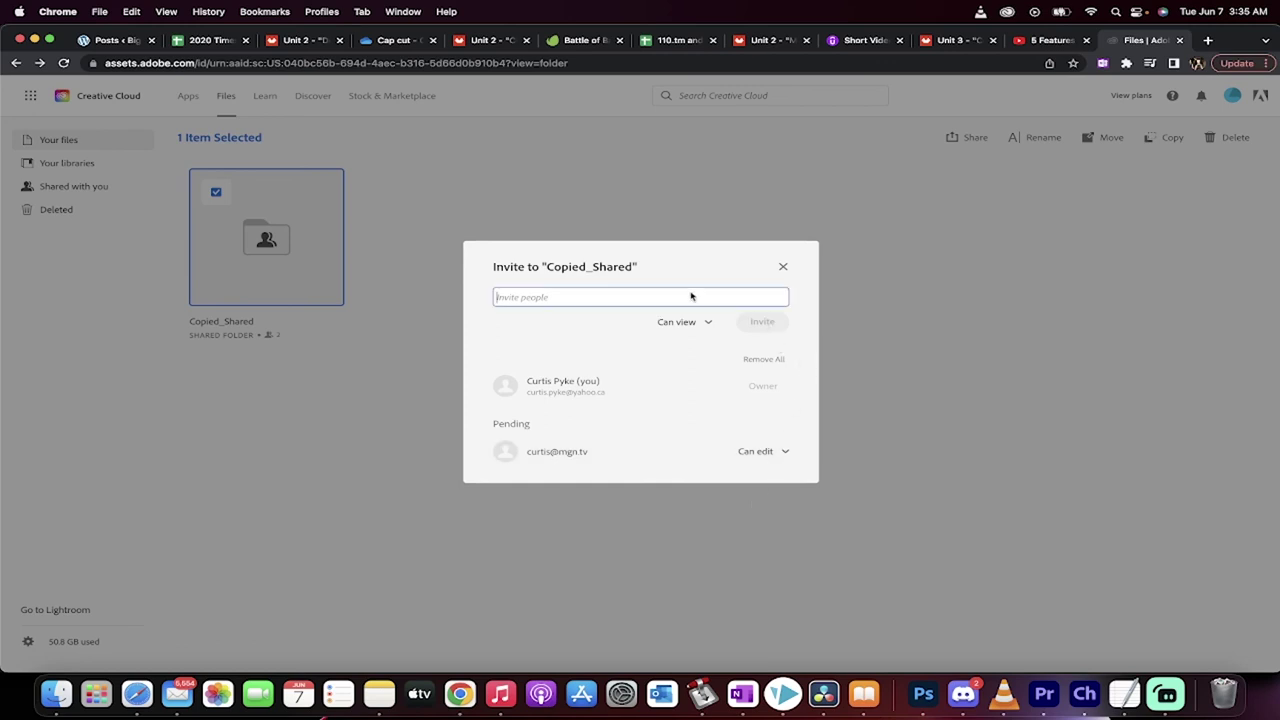
click(920, 465)
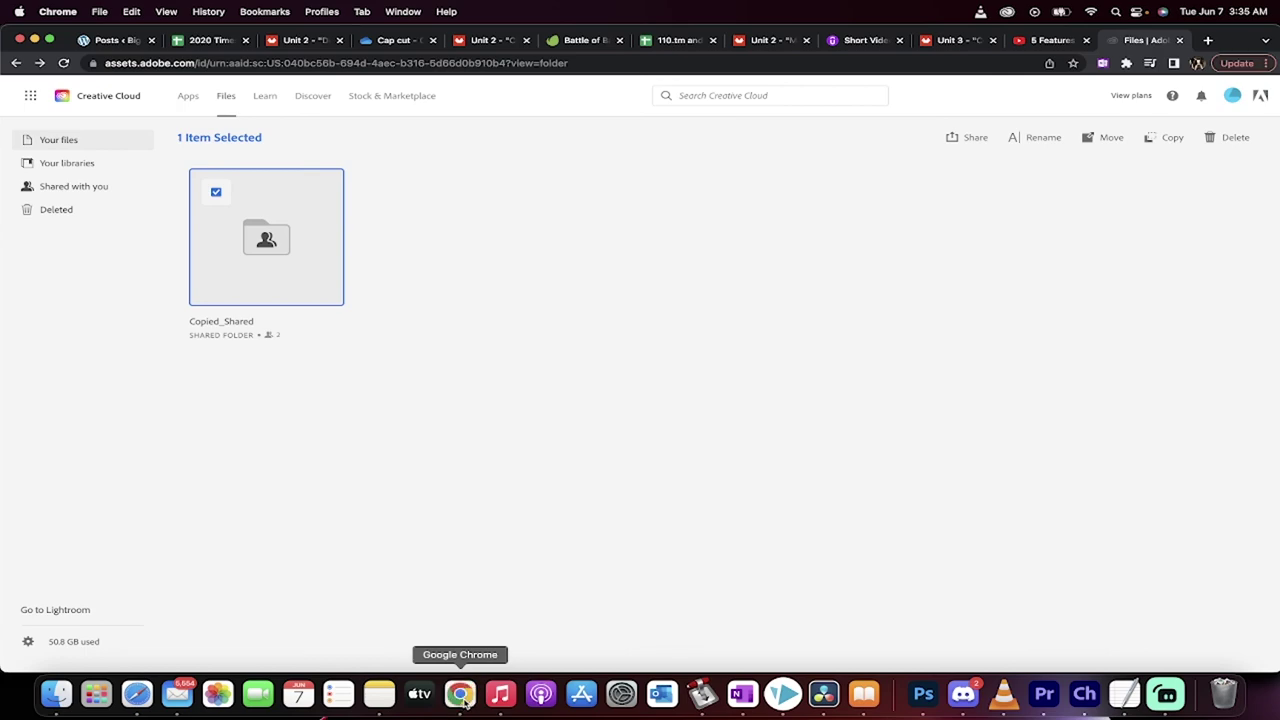
Check the Creative Cloud invitation e-mail in Gmail, then return to Premiere Pro
click(937, 67)
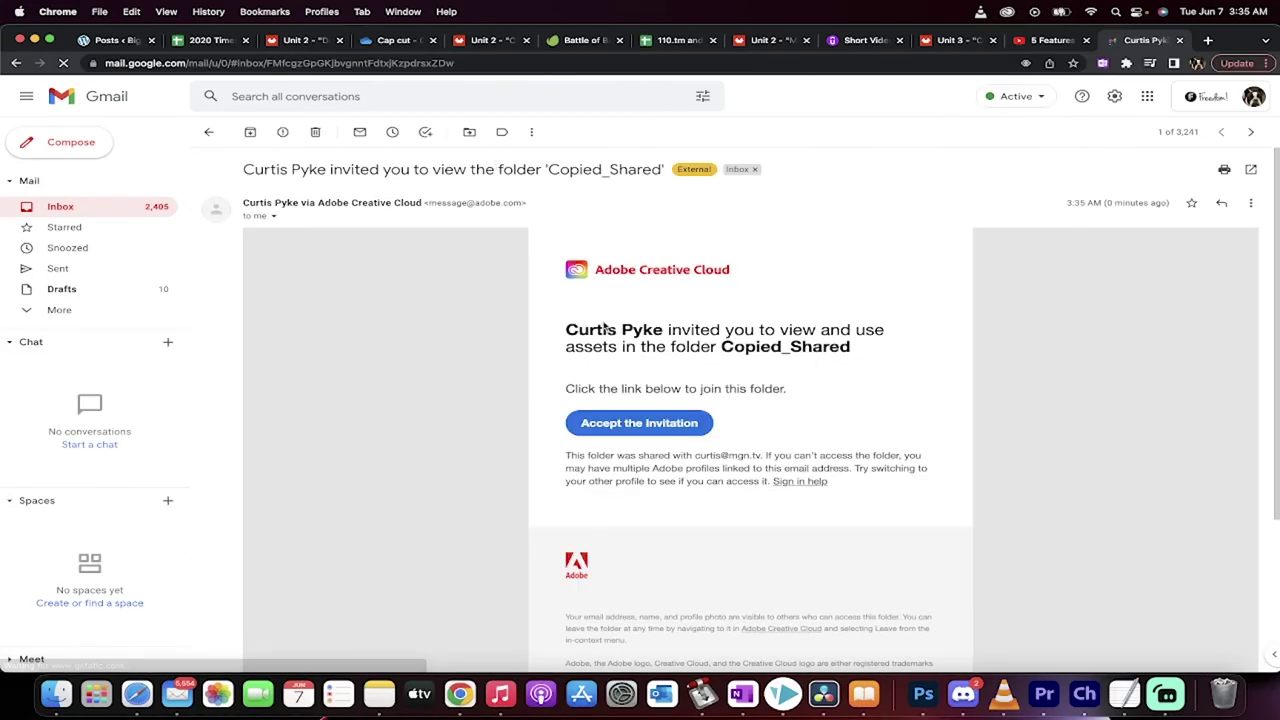
scroll(605, 327, down, 2)
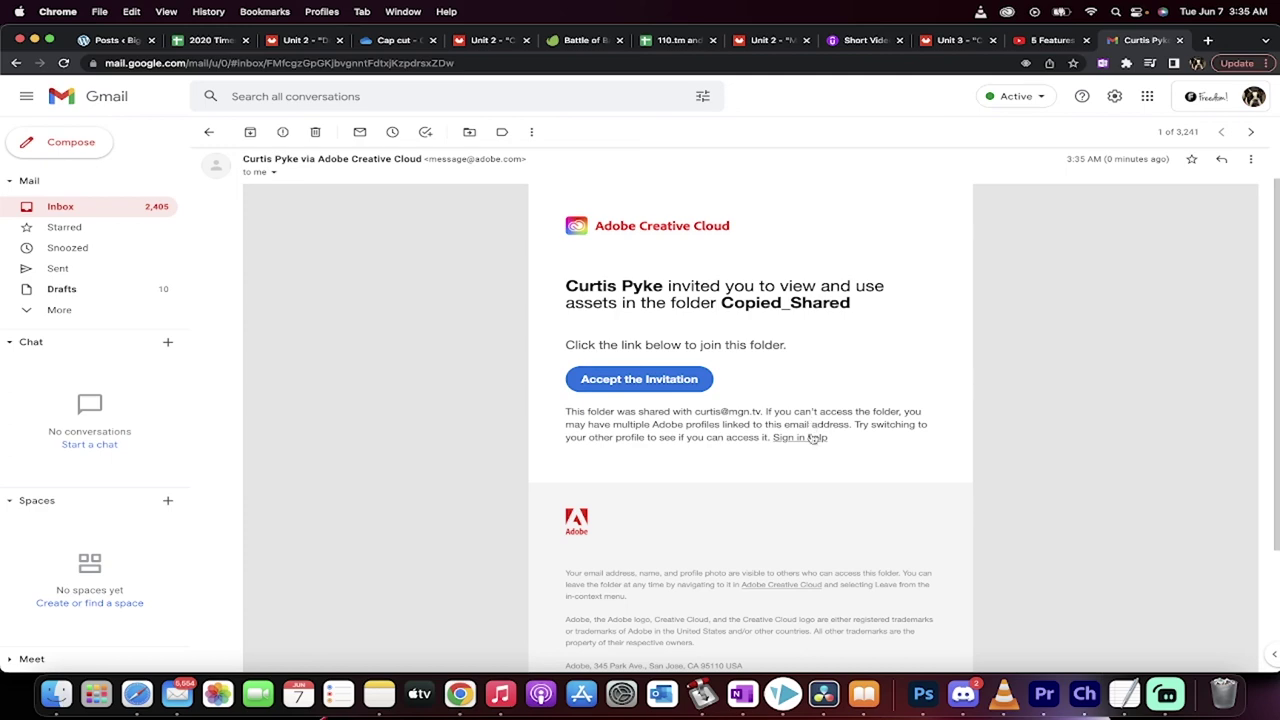
click(1037, 694)
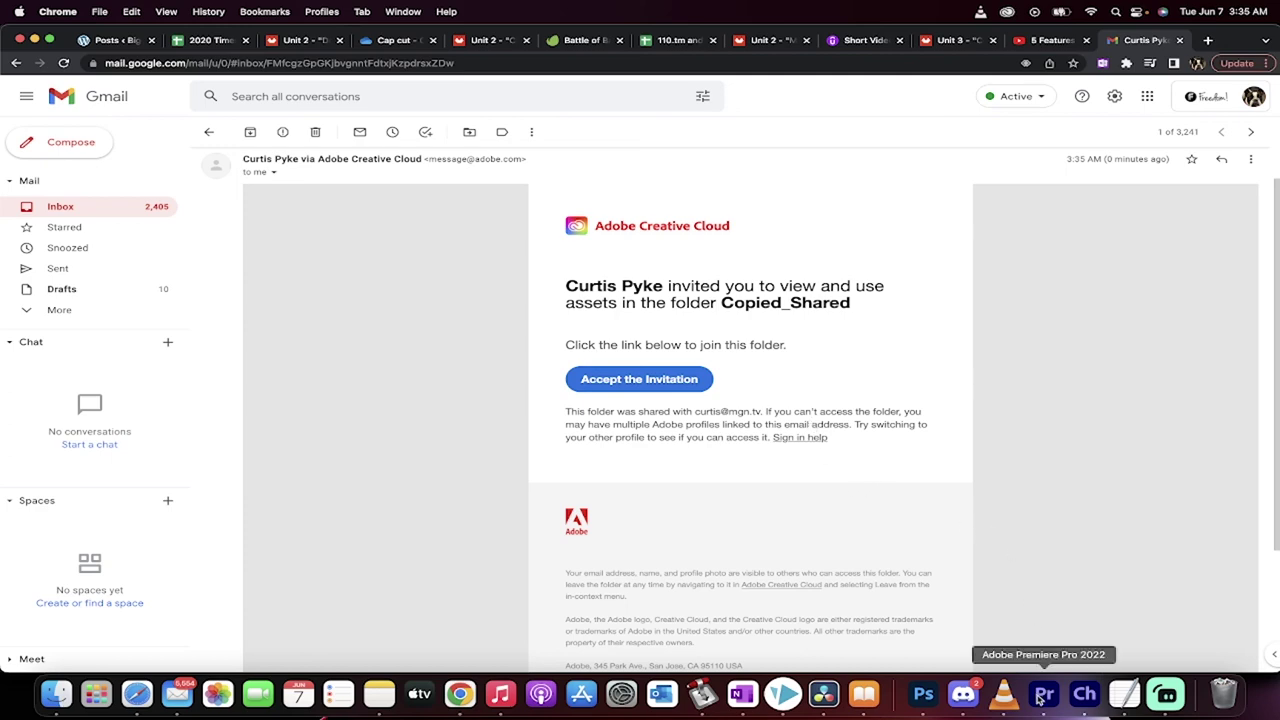